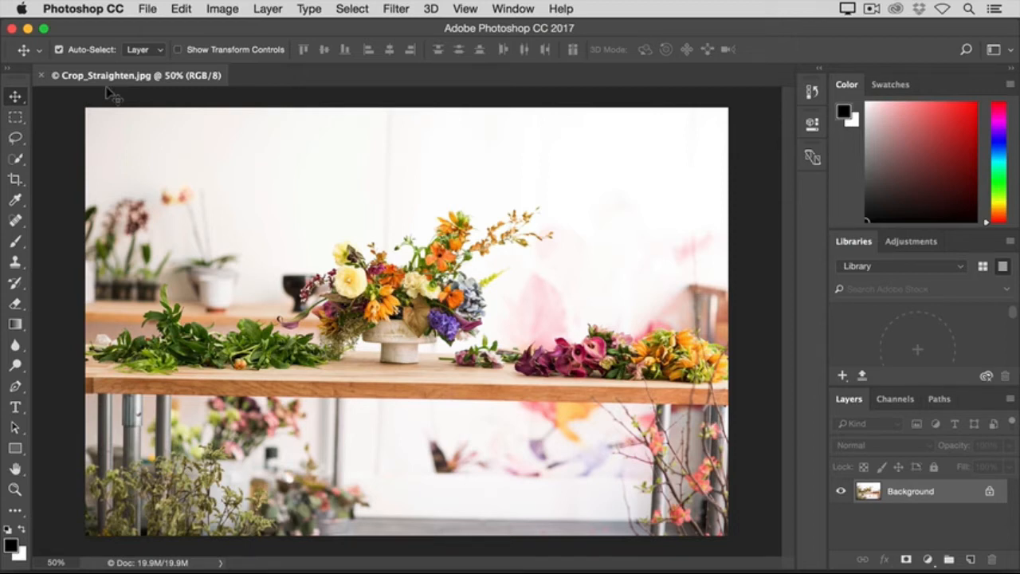
Crop the photo to the flower arrangement and part of the table, with Delete Cropped Pixels turned off.
{"action": "left_click", "coordinate": [15, 181]}
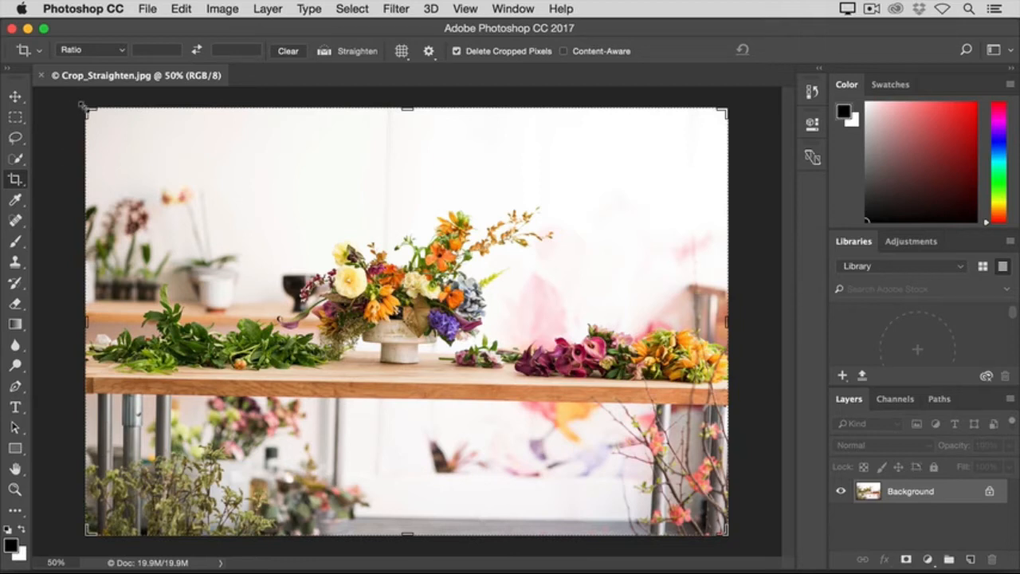
{"action": "left_click_drag", "start_coordinate": [82, 104], "coordinate": [169, 140]}
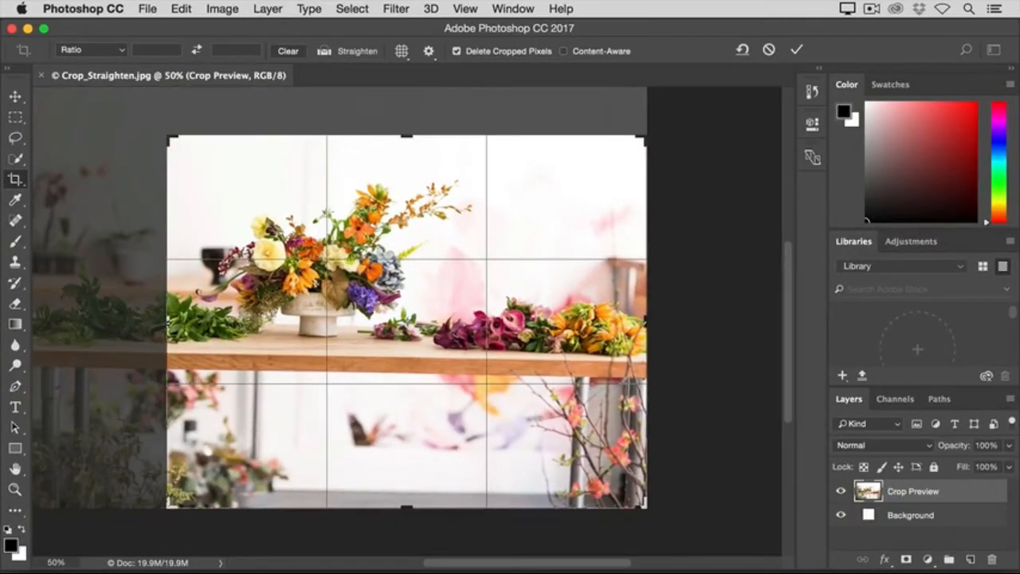
{"action": "left_click_drag", "start_coordinate": [642, 506], "coordinate": [580, 450]}
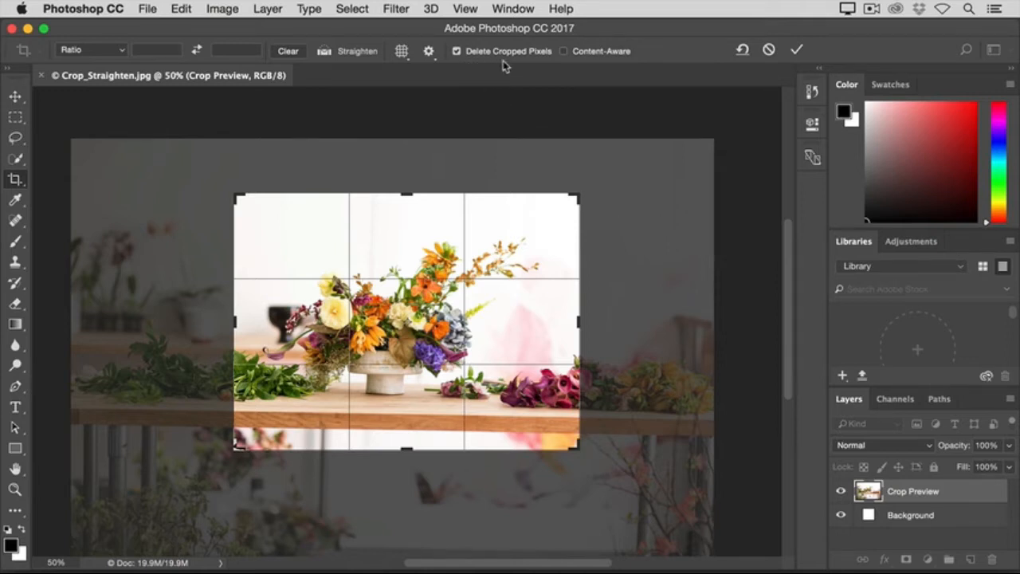
{"action": "left_click", "coordinate": [456, 51]}
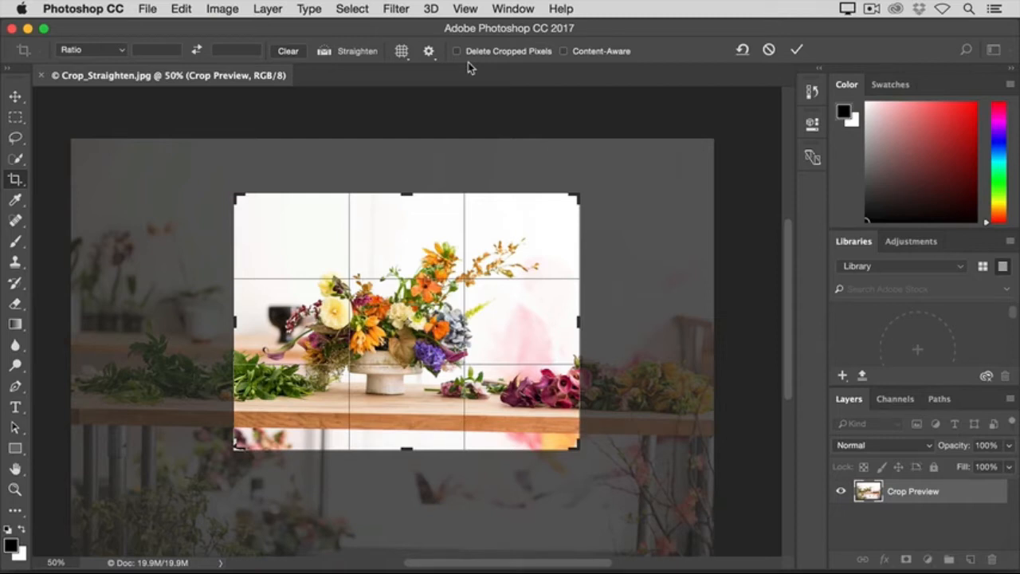
{"action": "left_click", "coordinate": [799, 52]}
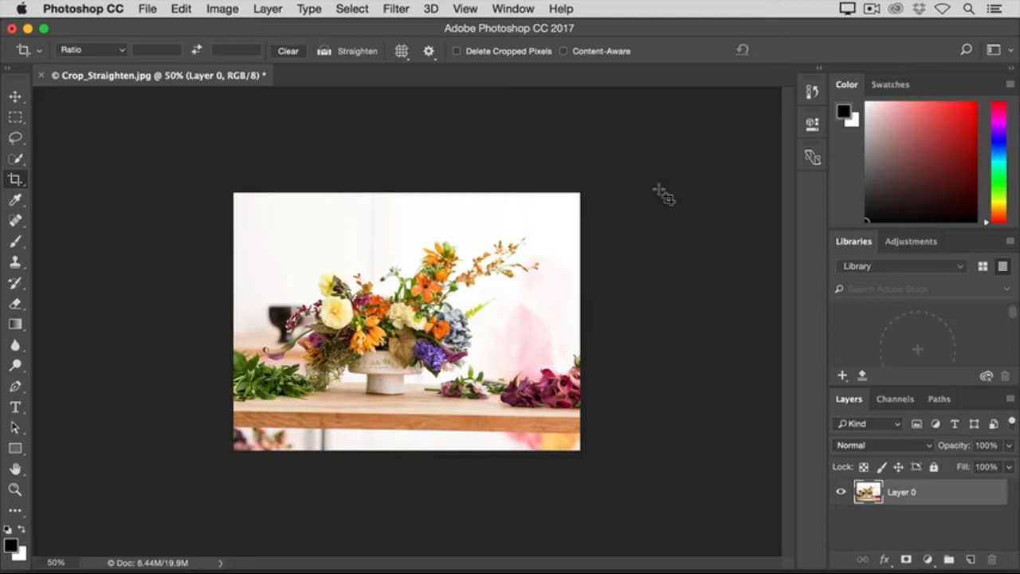
Reframe the existing crop more tightly around the flower arrangement, repositioning the photo inside it, and apply the crop.
{"action": "left_click", "coordinate": [478, 228]}
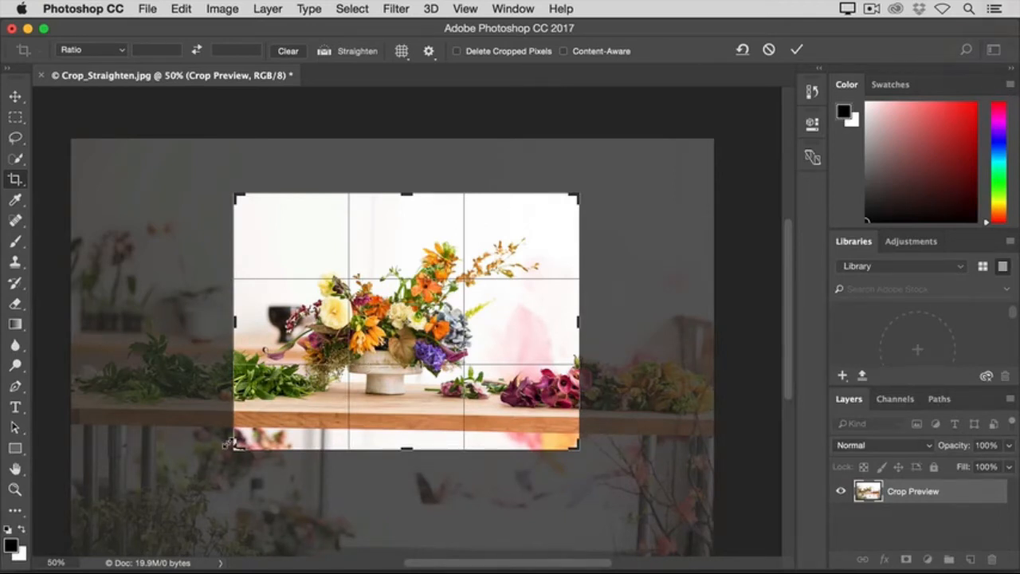
{"action": "left_click_drag", "start_coordinate": [231, 443], "coordinate": [220, 452]}
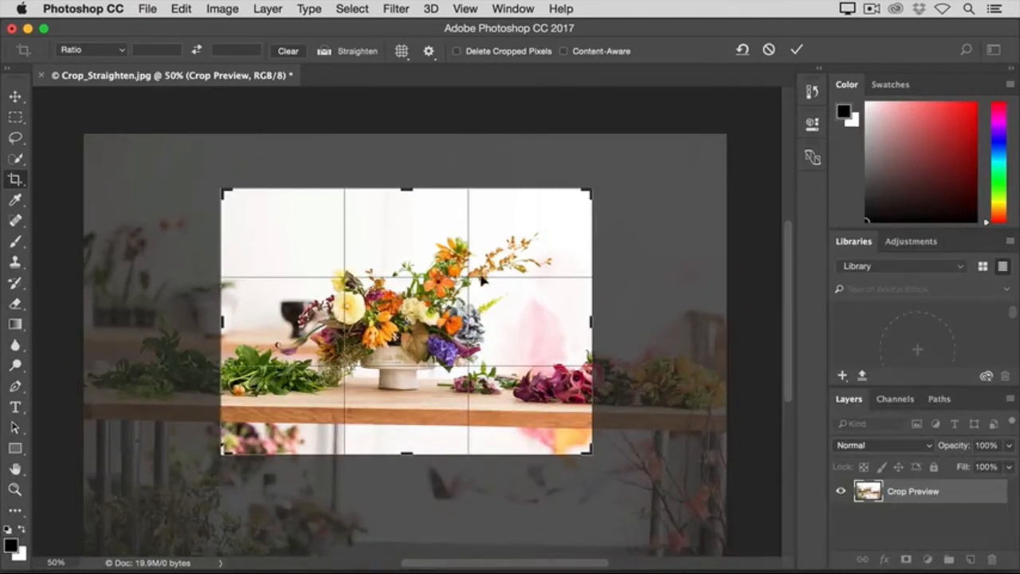
{"action": "left_click_drag", "start_coordinate": [446, 291], "coordinate": [505, 251]}
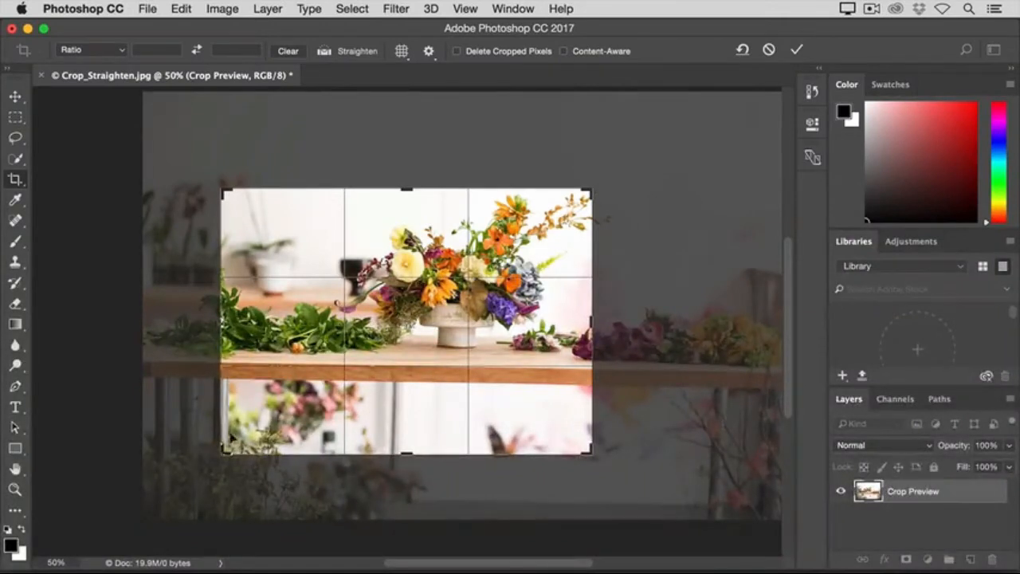
{"action": "left_click_drag", "start_coordinate": [216, 451], "coordinate": [271, 419]}
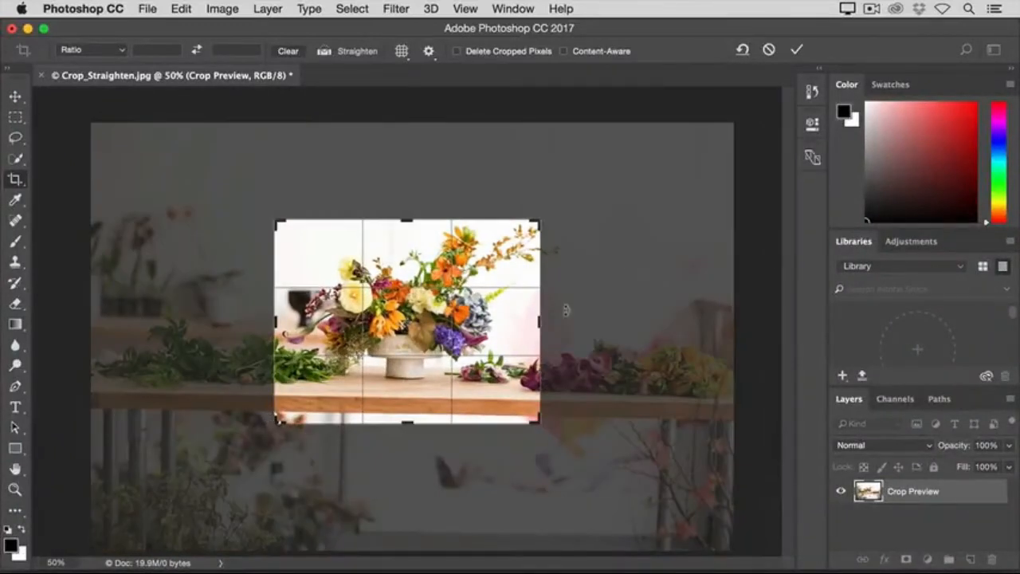
{"action": "left_click", "coordinate": [797, 50]}
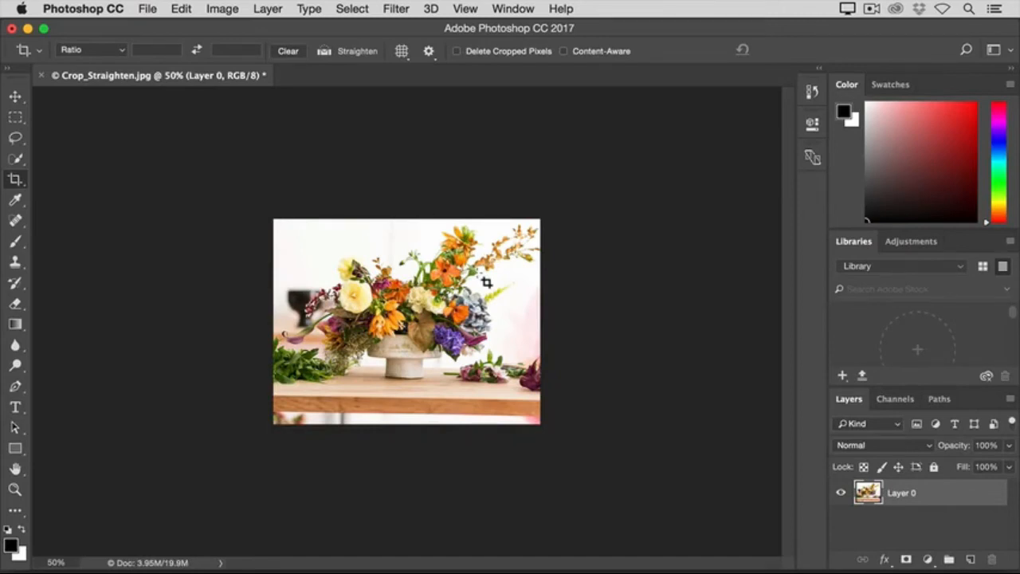
Reopen the crop and try rotating the photo slightly within the frame, undoing the rotation.
{"action": "left_click", "coordinate": [486, 282]}
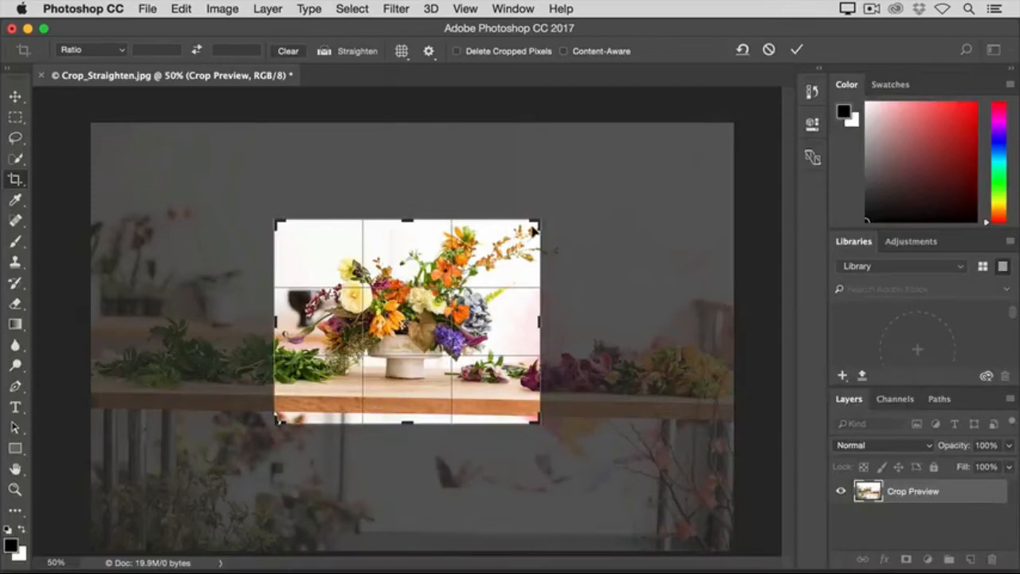
{"action": "left_click_drag", "start_coordinate": [540, 203], "coordinate": [539, 201]}
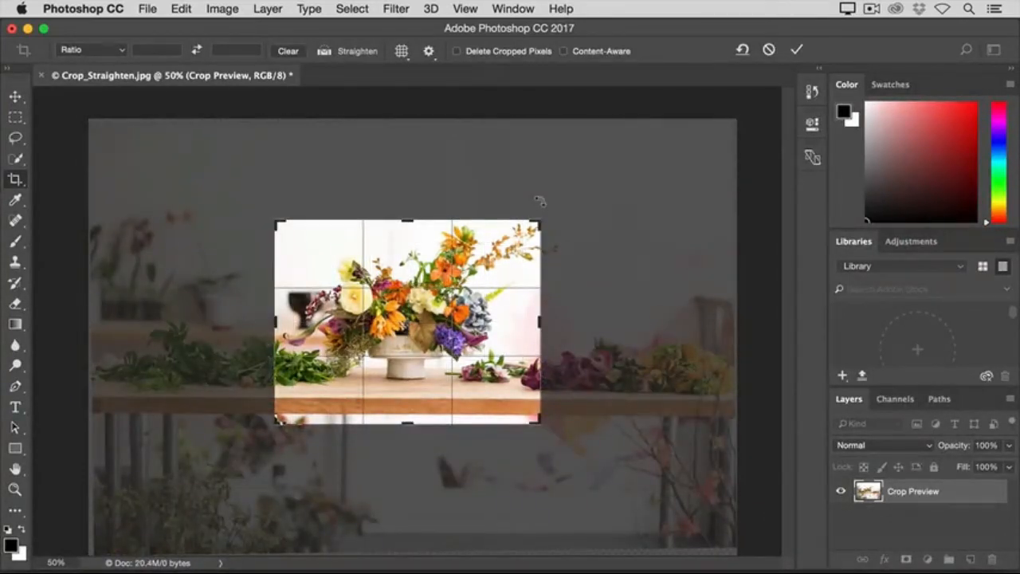
{"action": "key", "text": "super+z"}
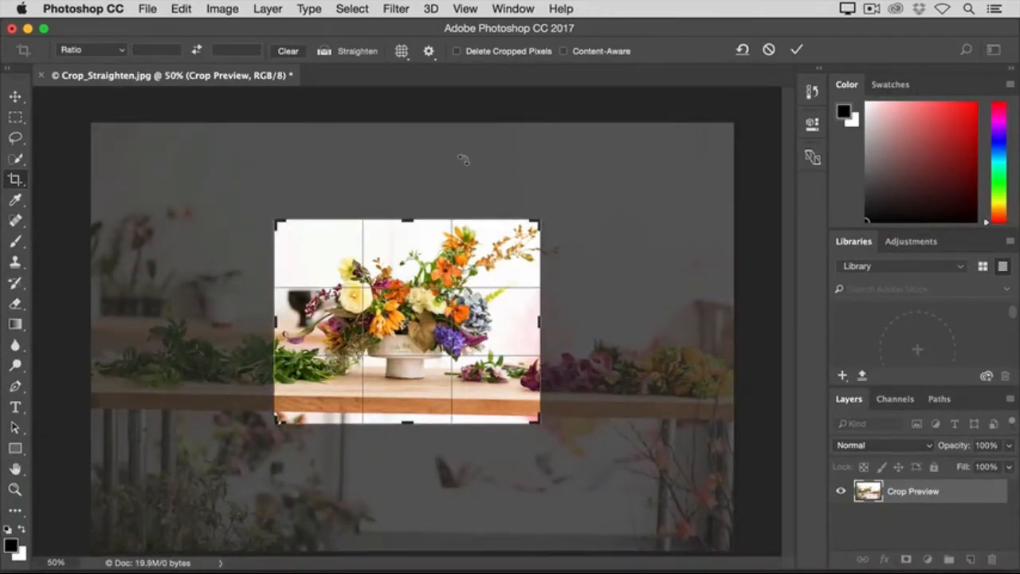
Straighten the photo by drawing a Straighten line along the tabletop.
{"action": "left_click", "coordinate": [326, 53]}
{"action": "left_click", "coordinate": [325, 53]}
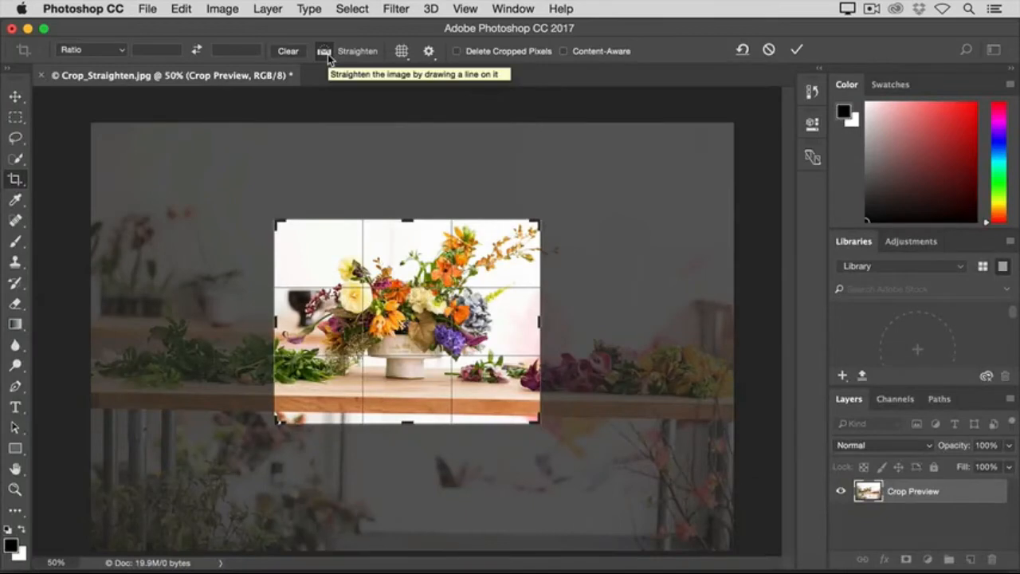
{"action": "left_click", "coordinate": [325, 51]}
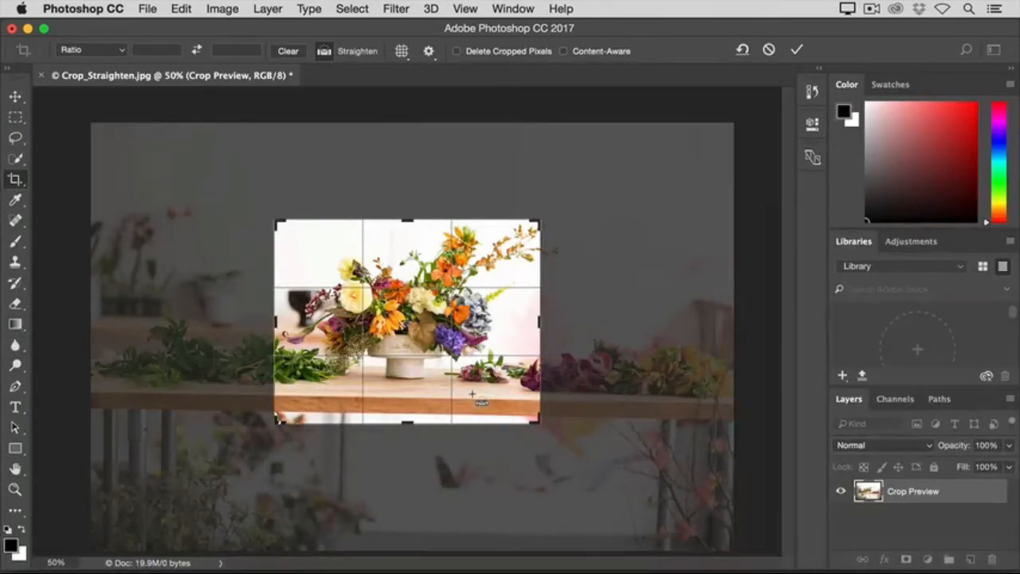
{"action": "left_click_drag", "start_coordinate": [473, 396], "coordinate": [349, 393]}
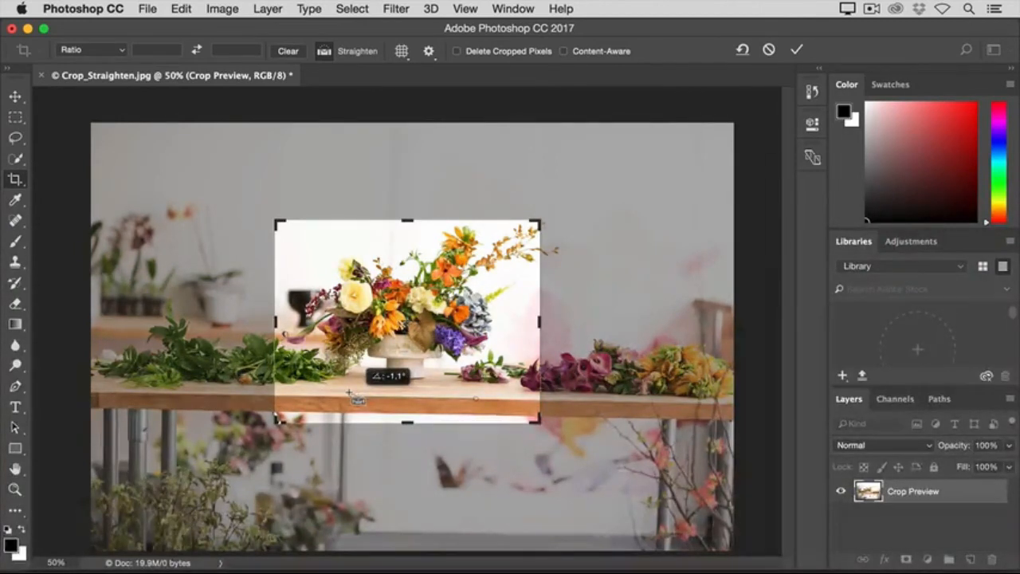
{"action": "left_click_drag", "start_coordinate": [348, 393], "coordinate": [349, 392]}
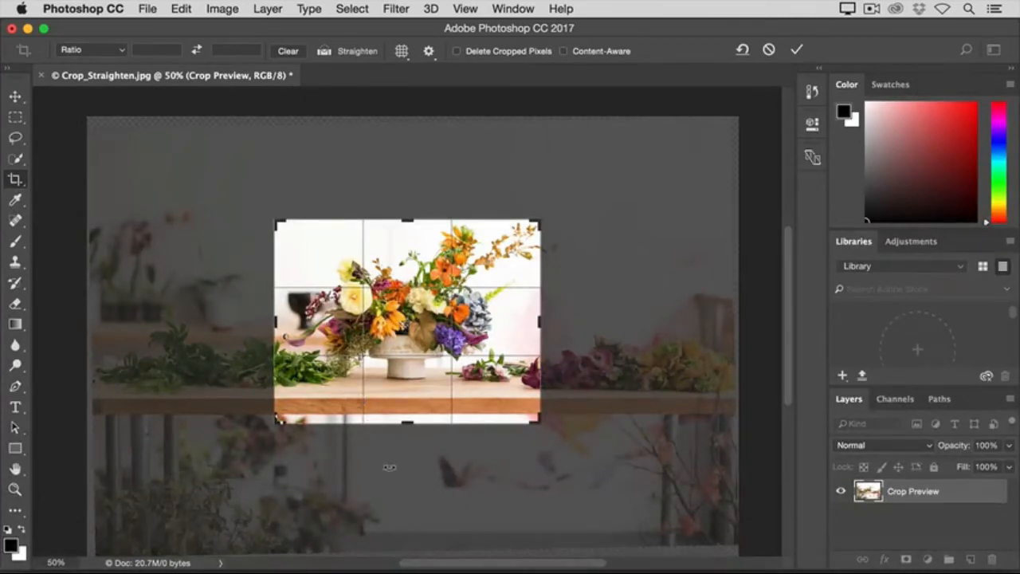
Trim the lower edge of the crop to the tabletop, reposition the photo within the frame, and apply the crop.
{"action": "left_click_drag", "start_coordinate": [405, 422], "coordinate": [404, 413]}
{"action": "left_click_drag", "start_coordinate": [409, 344], "coordinate": [408, 350]}
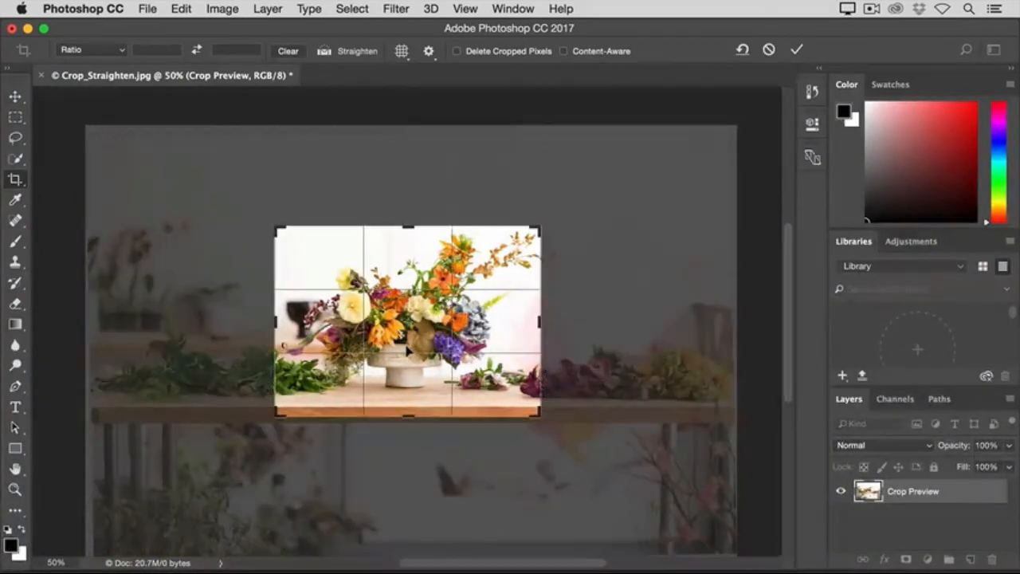
{"action": "left_click", "coordinate": [795, 53]}
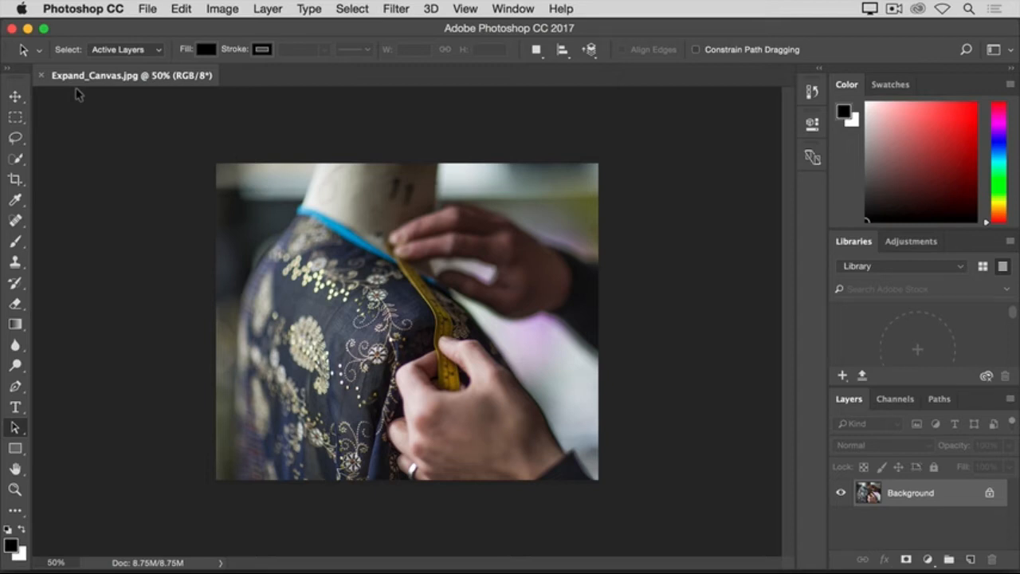
Try widening the canvas of Expand_Canvas.jpg by a relative 400 pixels from the centre anchor, and undo the change.
{"action": "left_click", "coordinate": [214, 11]}
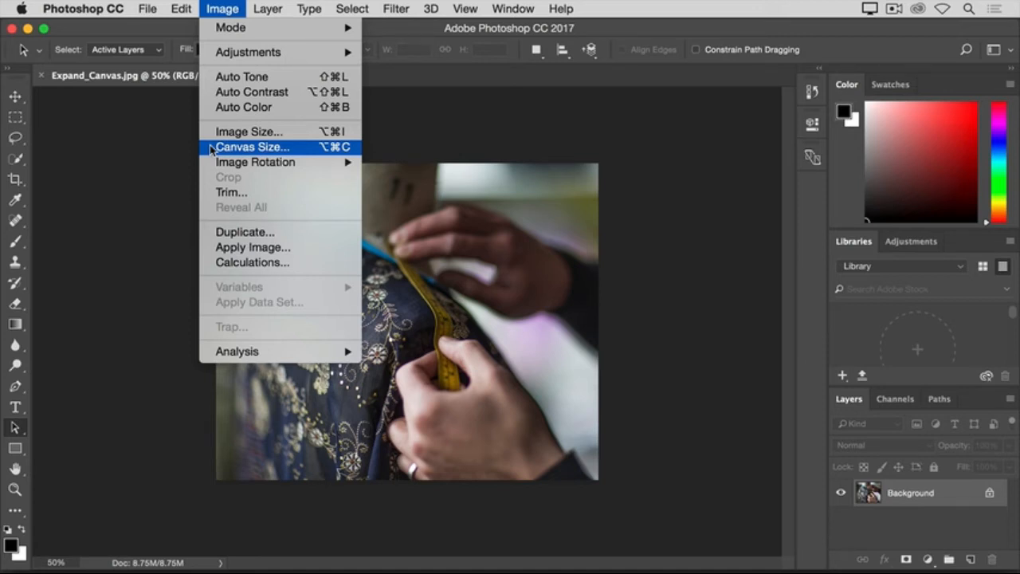
{"action": "left_click", "coordinate": [211, 149]}
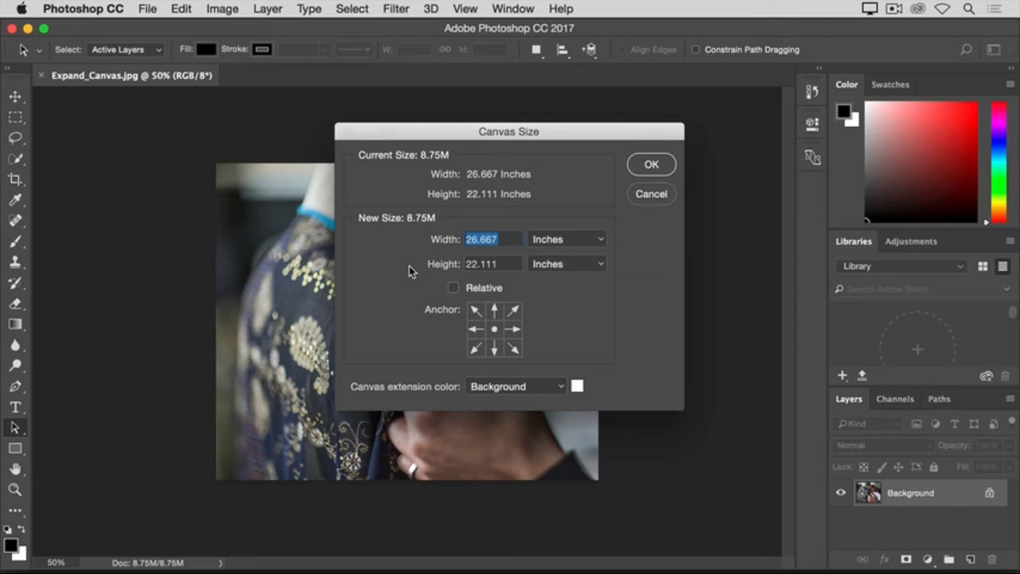
{"action": "left_click", "coordinate": [592, 247]}
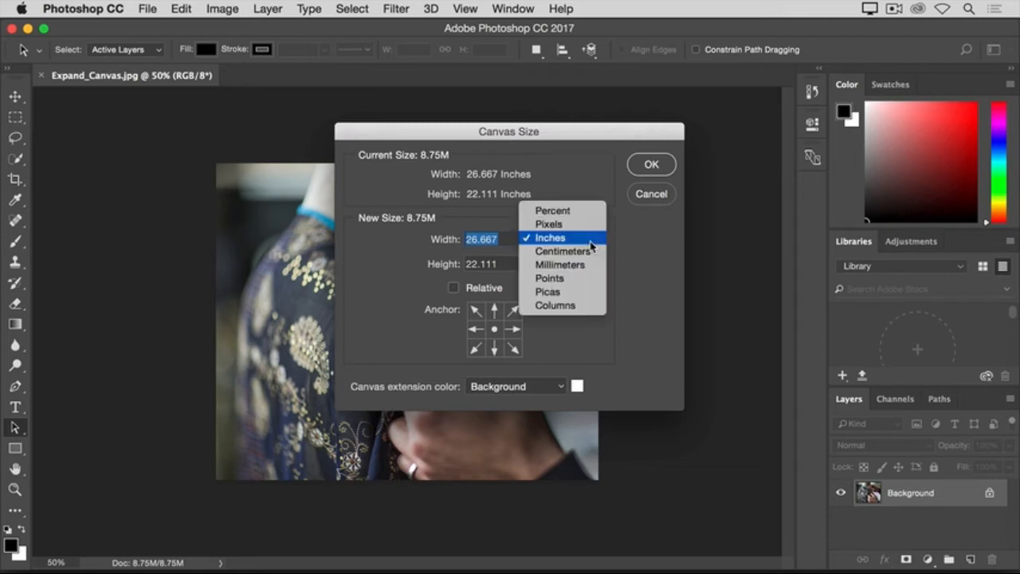
{"action": "left_click", "coordinate": [587, 226]}
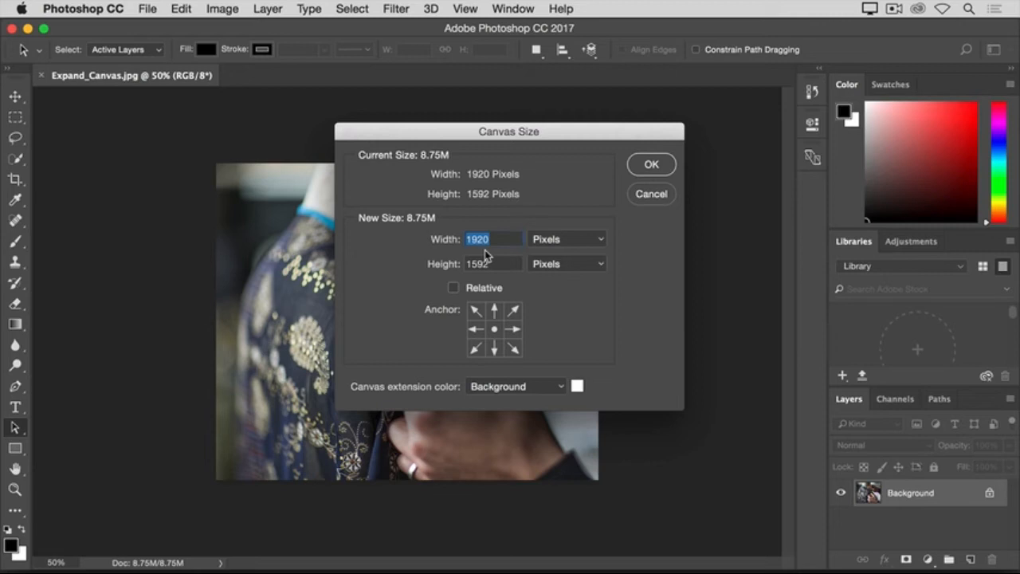
{"action": "left_click", "coordinate": [454, 289]}
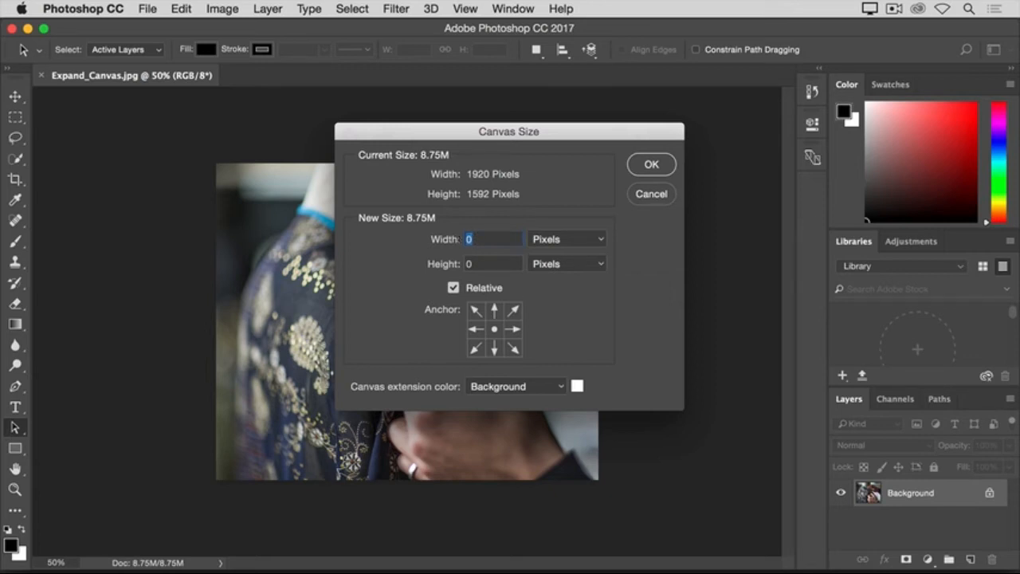
{"action": "type", "text": "400"}
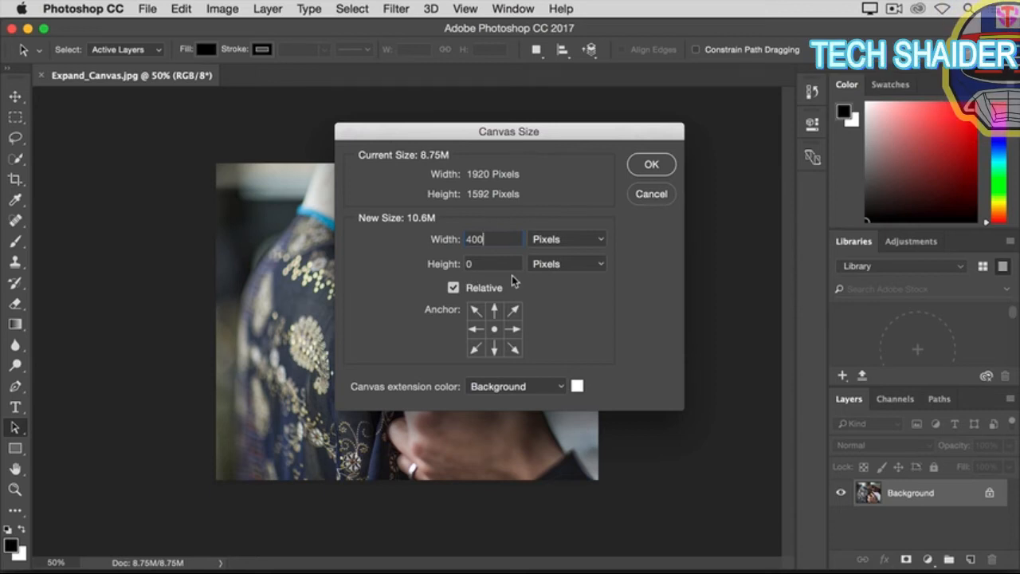
{"action": "left_click", "coordinate": [652, 165]}
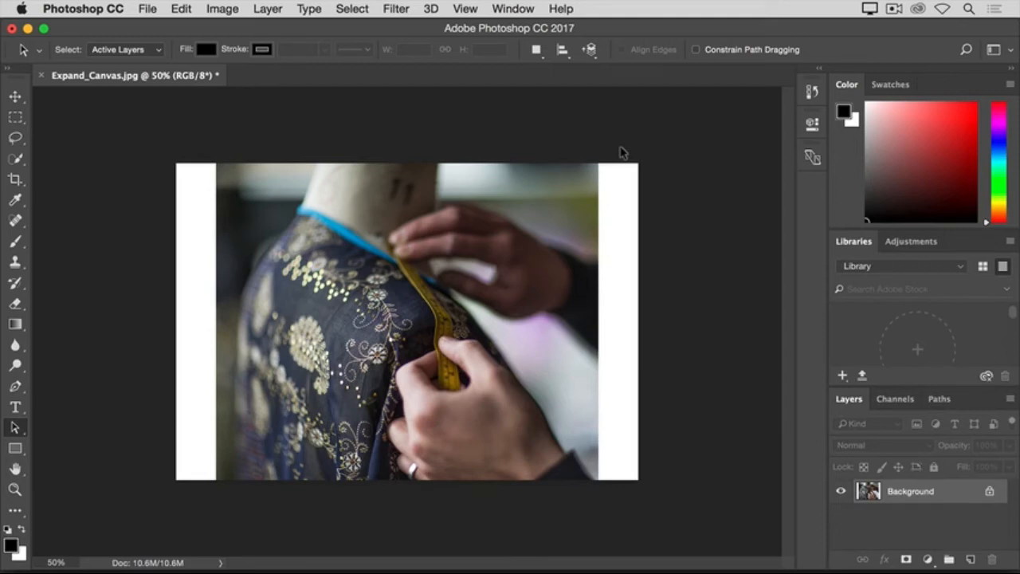
{"action": "key", "text": "super+z"}
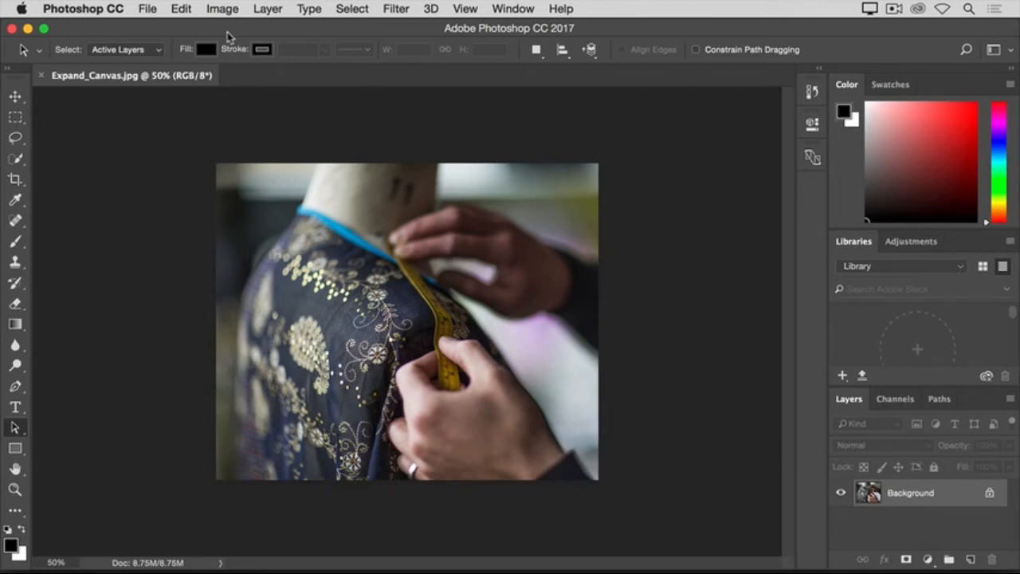
Extend the canvas by 800 pixels on the photo's right side, using a relative size and the middle-left anchor.
{"action": "left_click", "coordinate": [220, 13]}
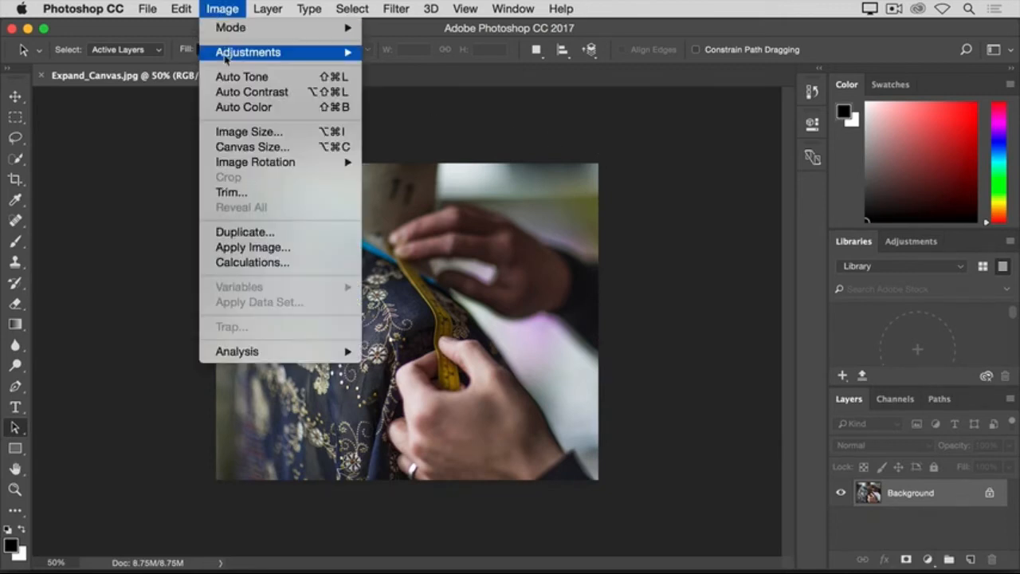
{"action": "left_click", "coordinate": [221, 148]}
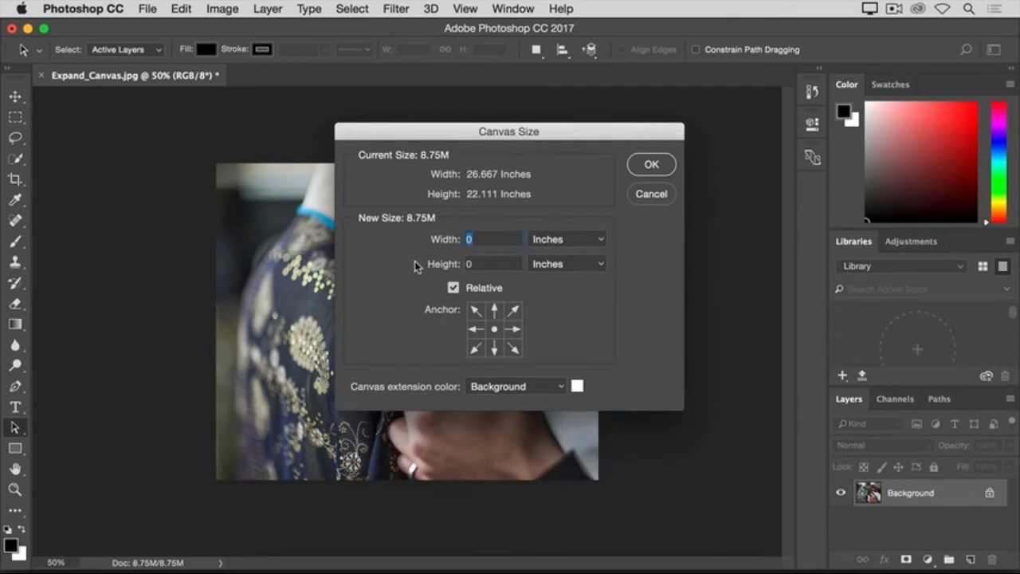
{"action": "left_click", "coordinate": [602, 239]}
{"action": "left_click", "coordinate": [594, 222]}
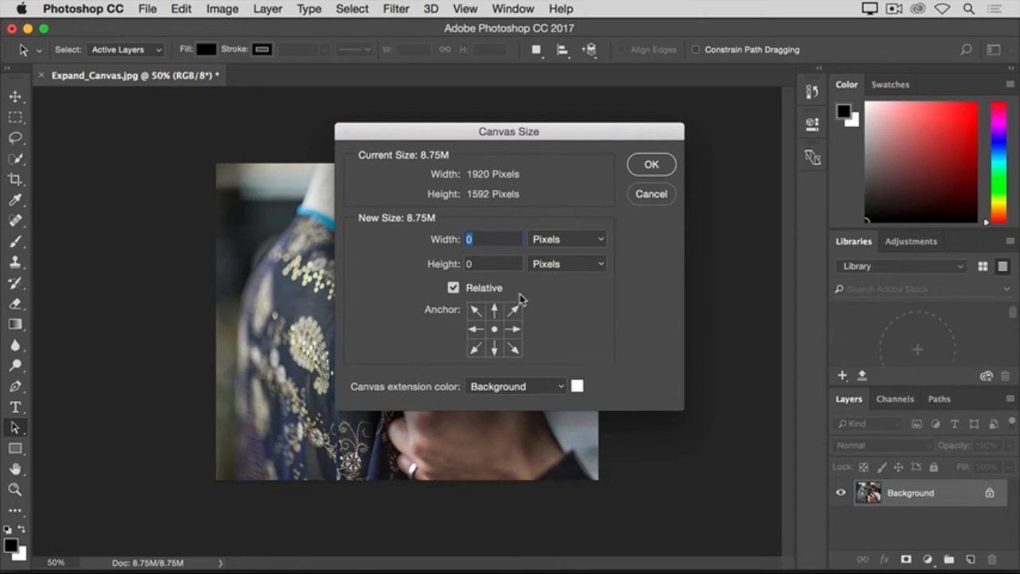
{"action": "left_click", "coordinate": [477, 331]}
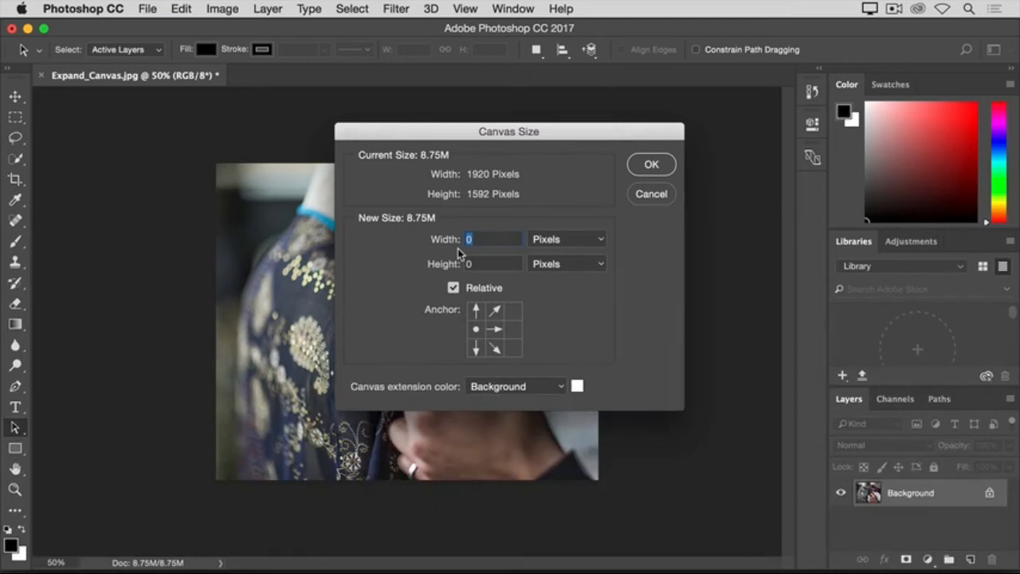
{"action": "type", "text": "800"}
{"action": "left_click", "coordinate": [631, 167]}
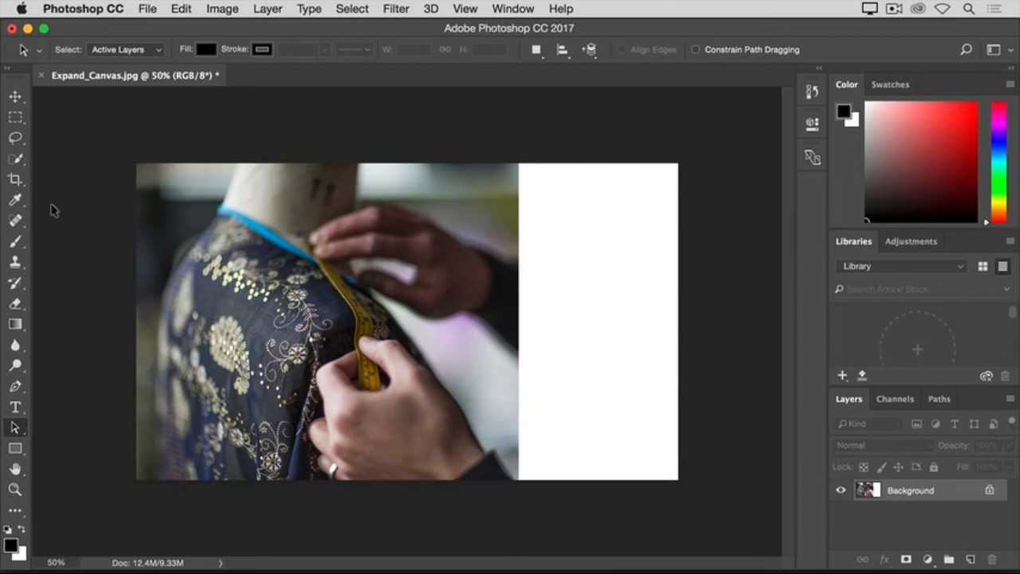
Check the canvas extension color setting in Canvas Size without applying any change.
{"action": "left_click", "coordinate": [228, 11]}
{"action": "left_click", "coordinate": [253, 146]}
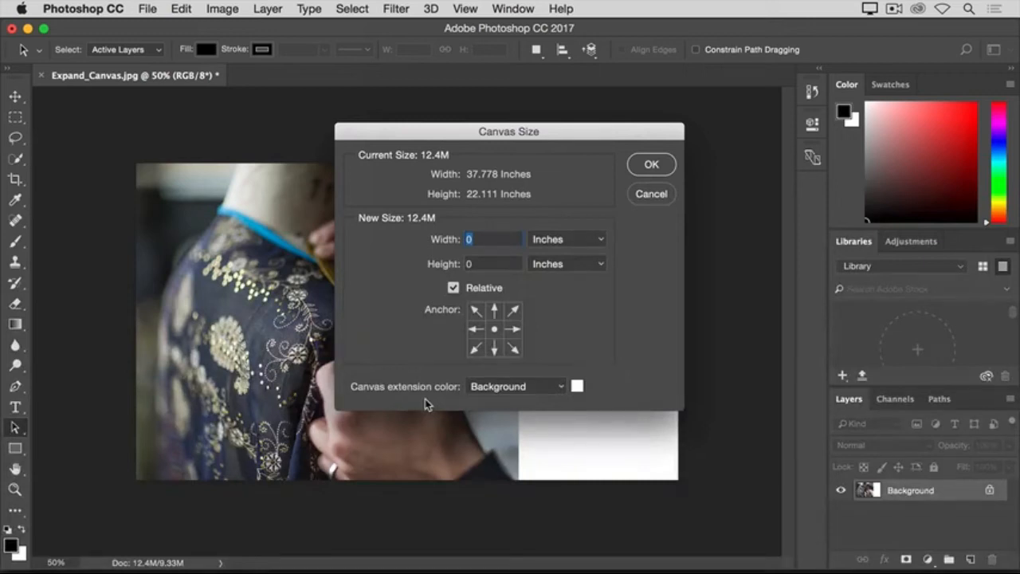
{"action": "left_click", "coordinate": [647, 196]}
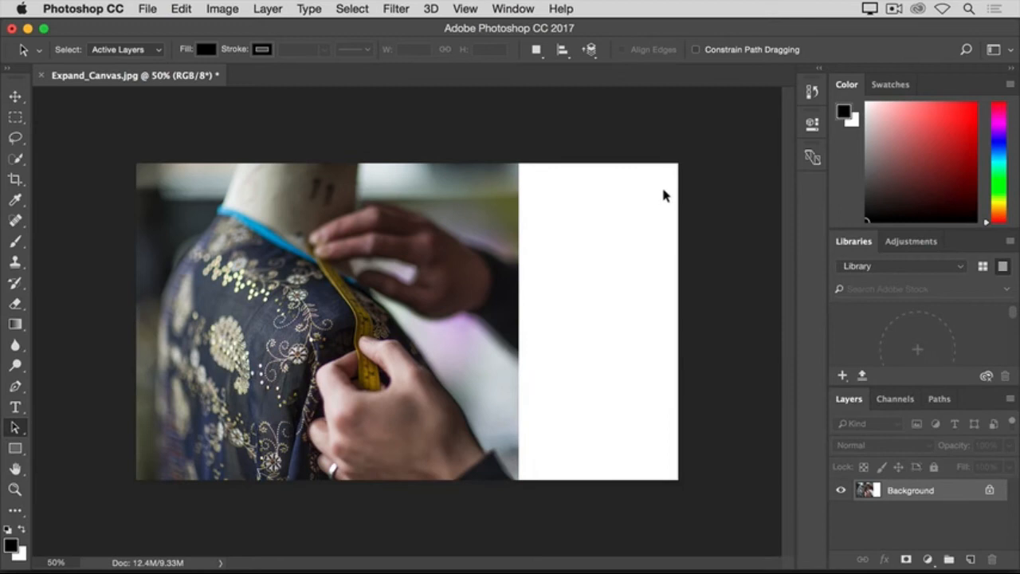
{"action": "left_click", "coordinate": [147, 9]}
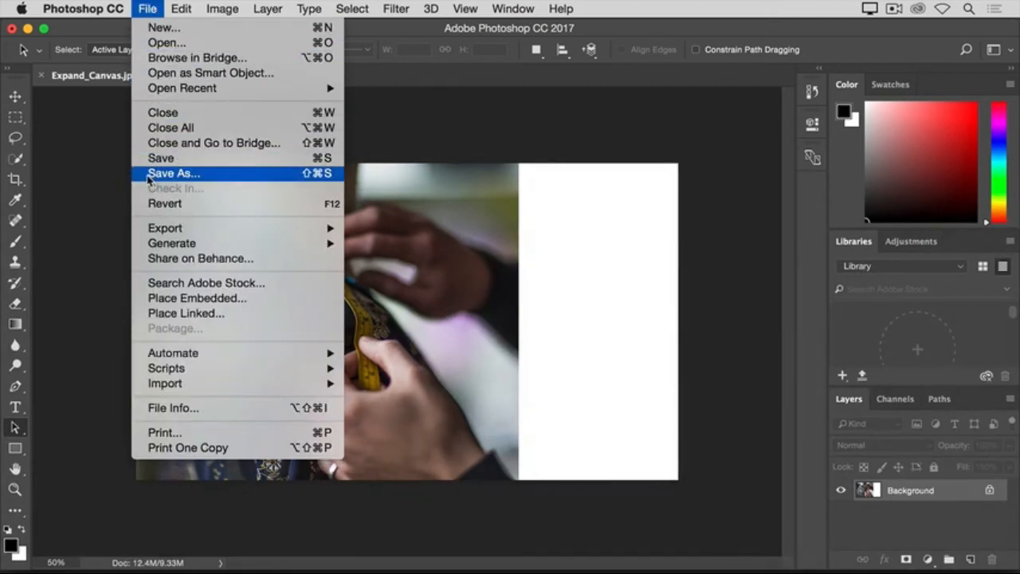
{"action": "left_click", "coordinate": [95, 165]}
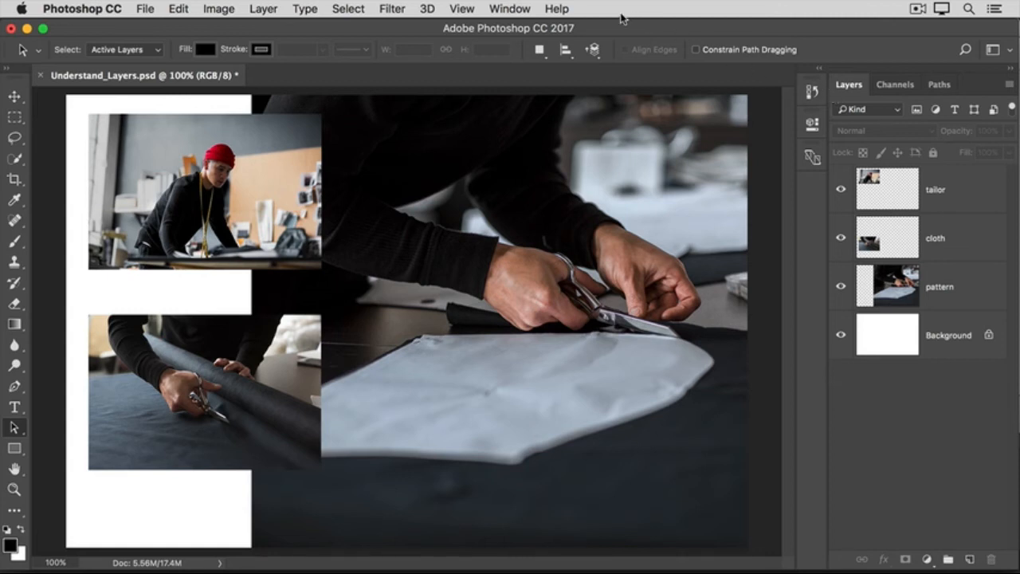
{"action": "left_click", "coordinate": [511, 10]}
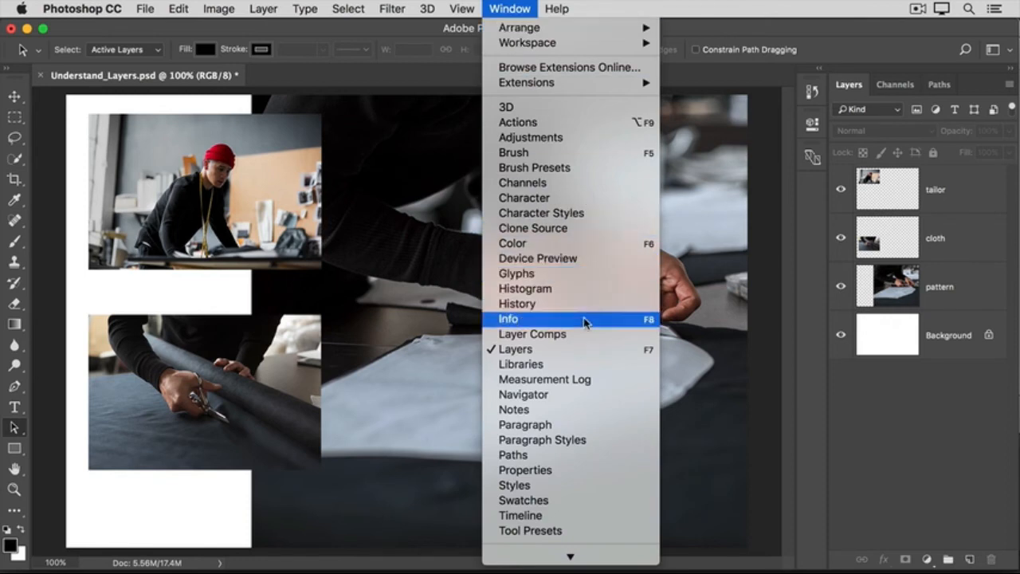
{"action": "left_click", "coordinate": [586, 355]}
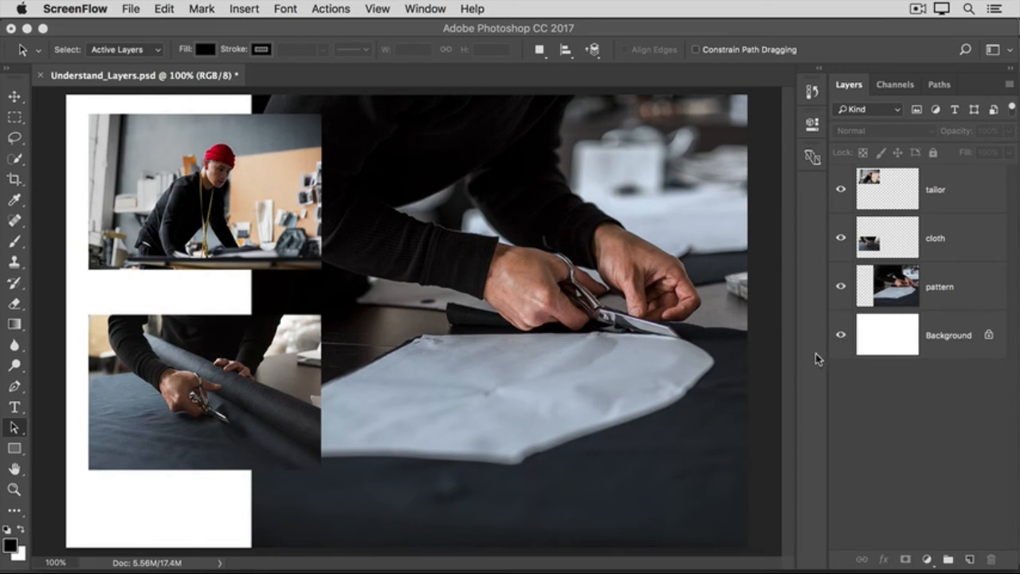
Hide the tailor, cloth and pattern layers in turn, and show them again in reverse order.
{"action": "left_click", "coordinate": [841, 189]}
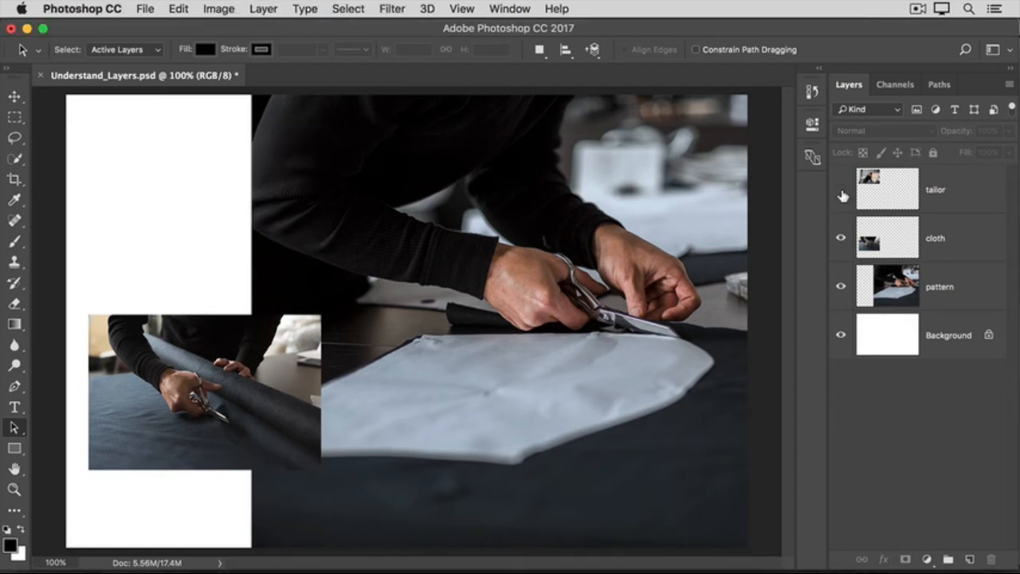
{"action": "left_click", "coordinate": [841, 239]}
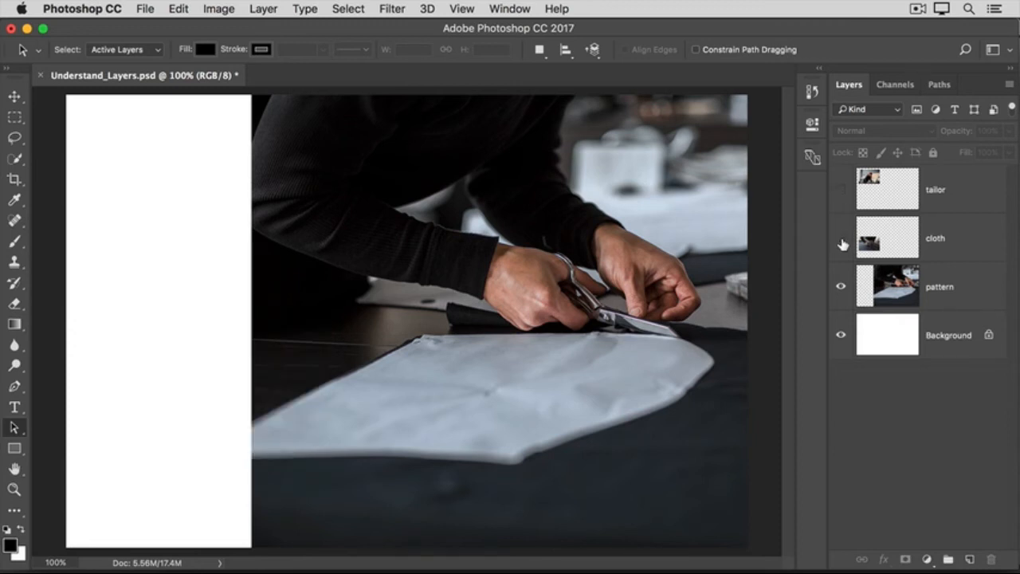
{"action": "left_click", "coordinate": [842, 290]}
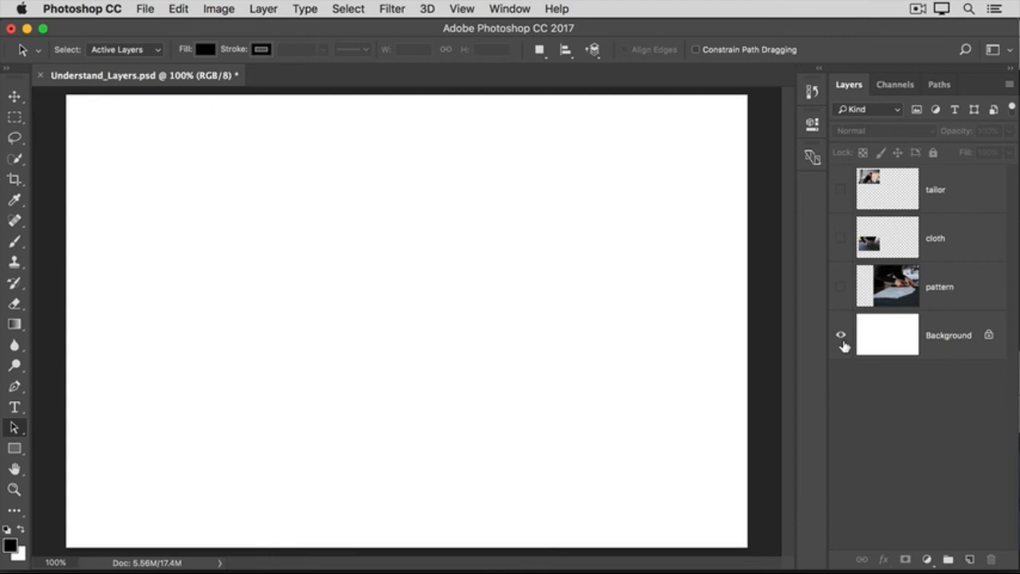
{"action": "left_click", "coordinate": [840, 286]}
{"action": "left_click", "coordinate": [840, 238]}
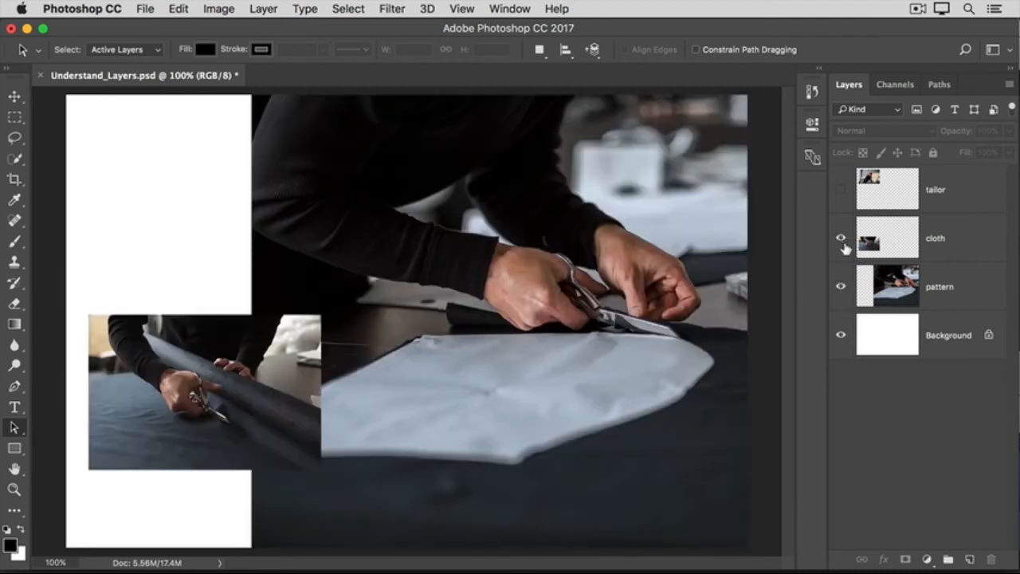
{"action": "left_click", "coordinate": [841, 191]}
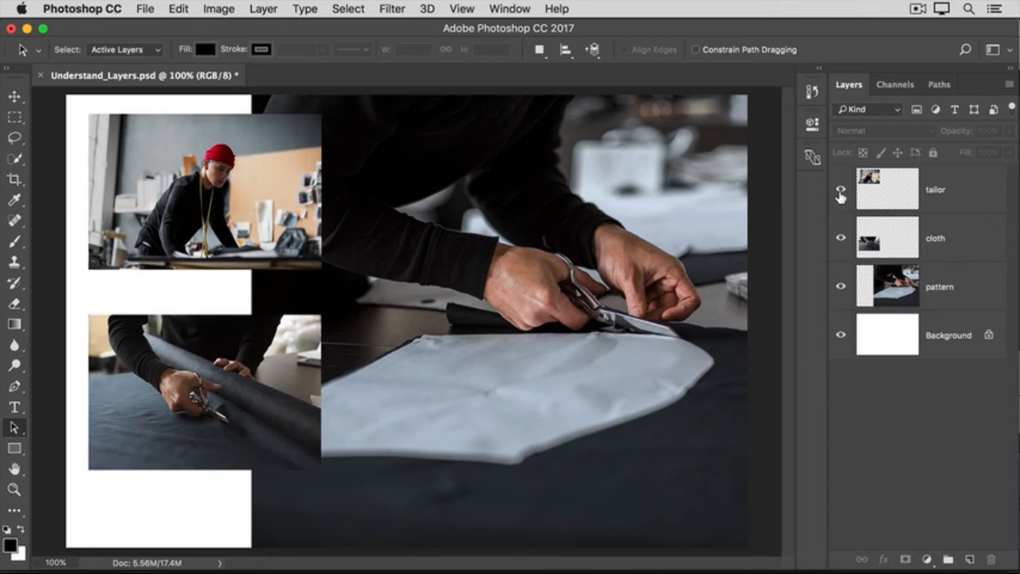
Isolate the tailor layer by hiding all the other layers at once, and restore their visibility.
{"action": "left_click", "coordinate": [840, 191], "text": "alt"}
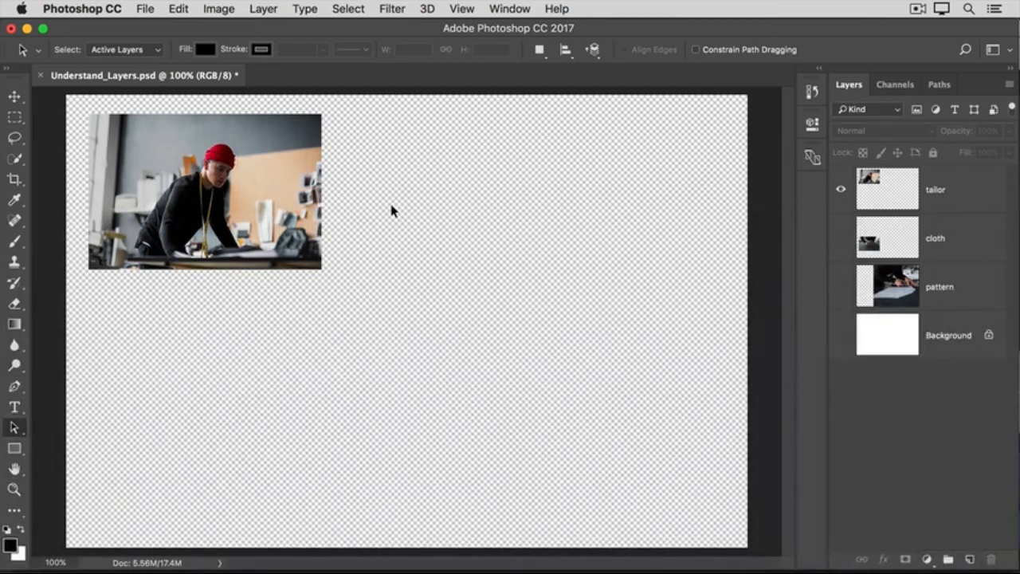
{"action": "left_click", "coordinate": [840, 191], "text": "alt"}
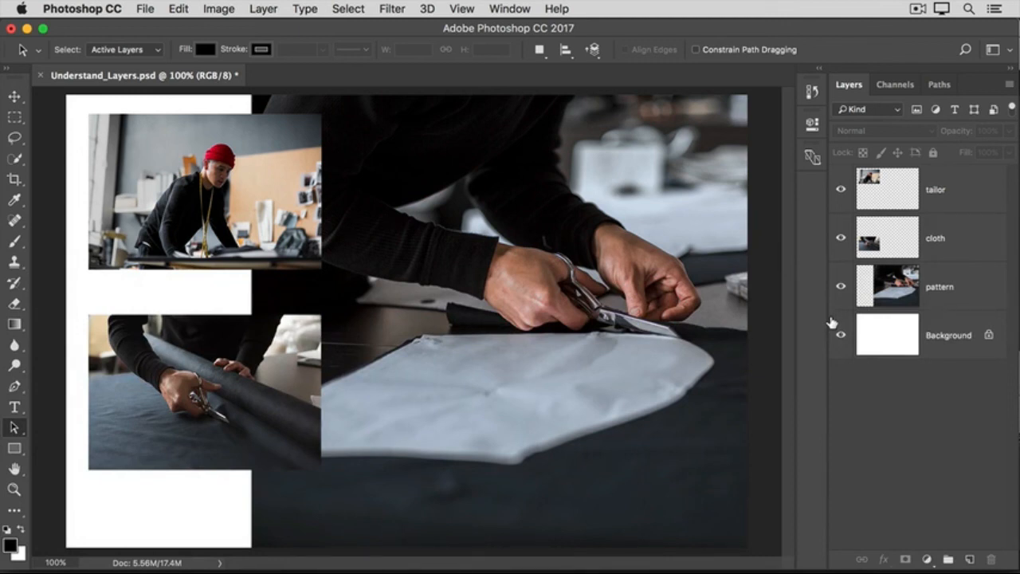
Move the cloth layer's photo down about 0.75 in, keeping it aligned beneath the tailor photo.
{"action": "left_click", "coordinate": [962, 244]}
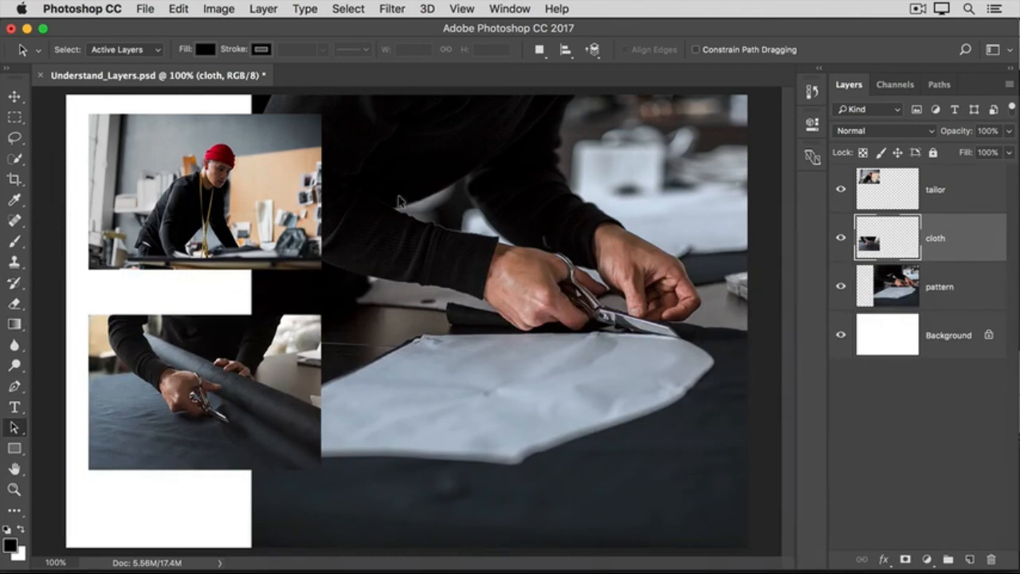
{"action": "left_click", "coordinate": [14, 96]}
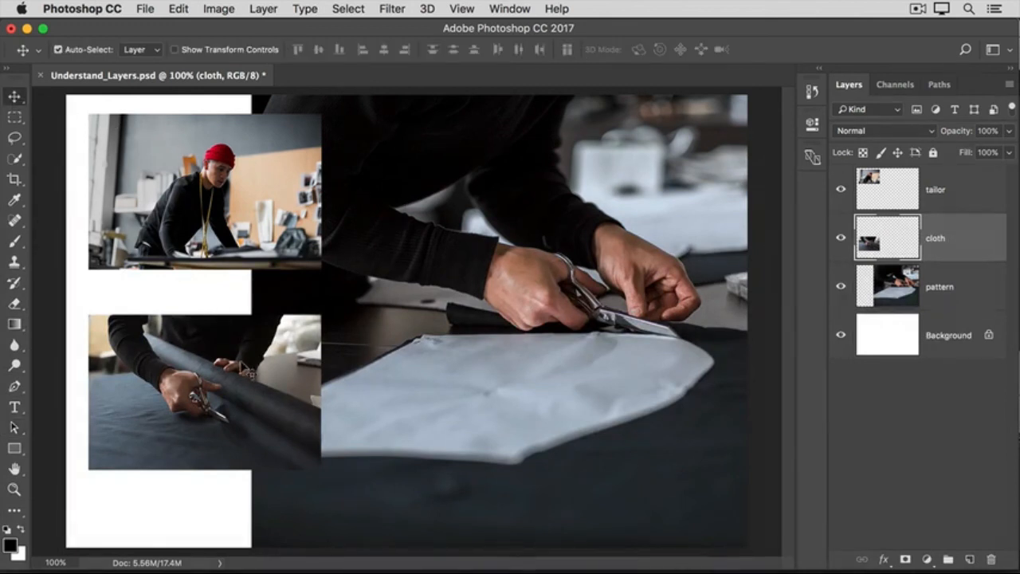
{"action": "left_click_drag", "start_coordinate": [242, 365], "coordinate": [249, 388]}
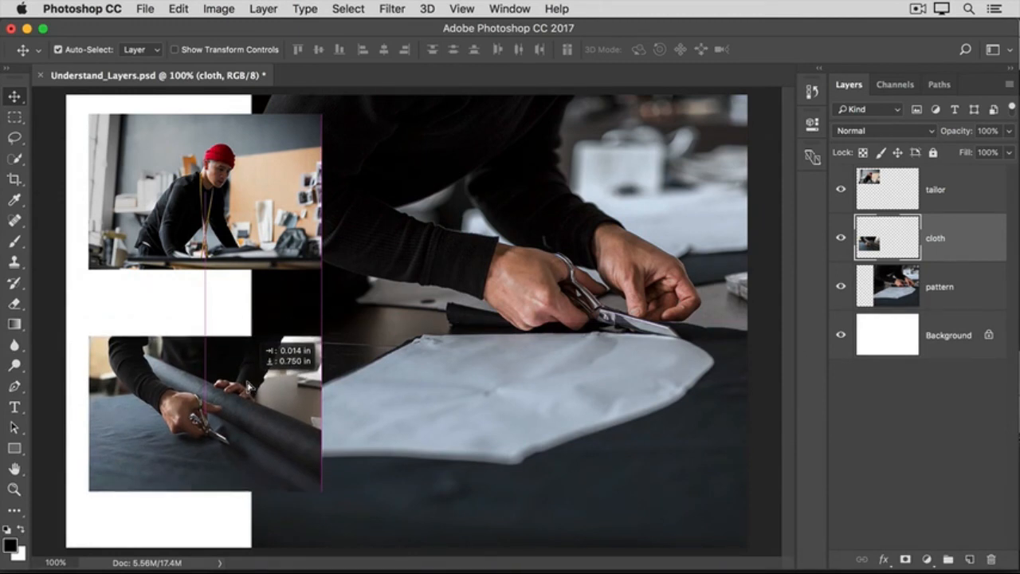
{"action": "left_click_drag", "start_coordinate": [249, 387], "coordinate": [249, 387]}
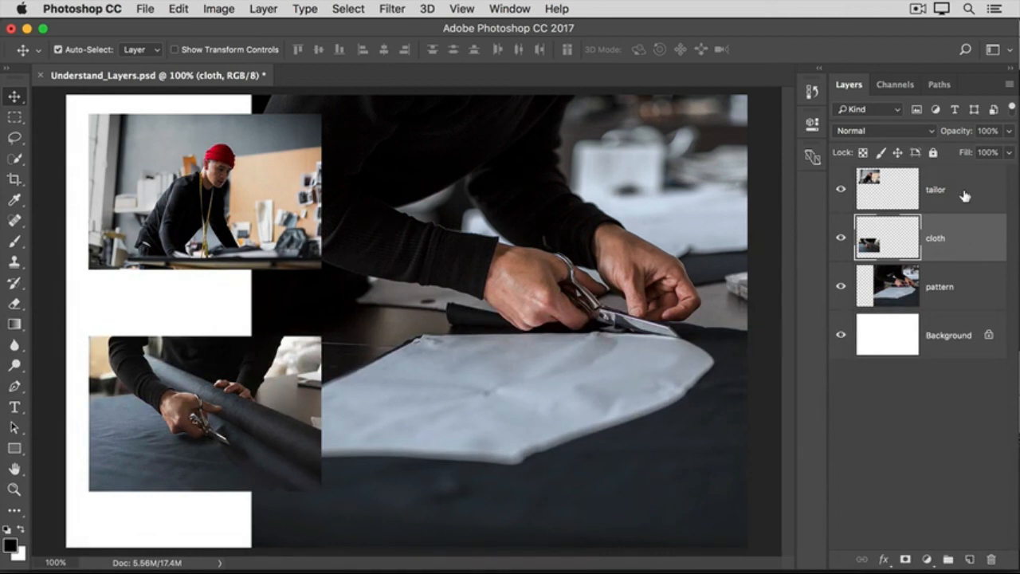
Add the tailor layer to the cloth layer selection and move both photos slightly downward together.
{"action": "key", "text": "super"}
{"action": "left_click", "coordinate": [965, 196], "text": "super"}
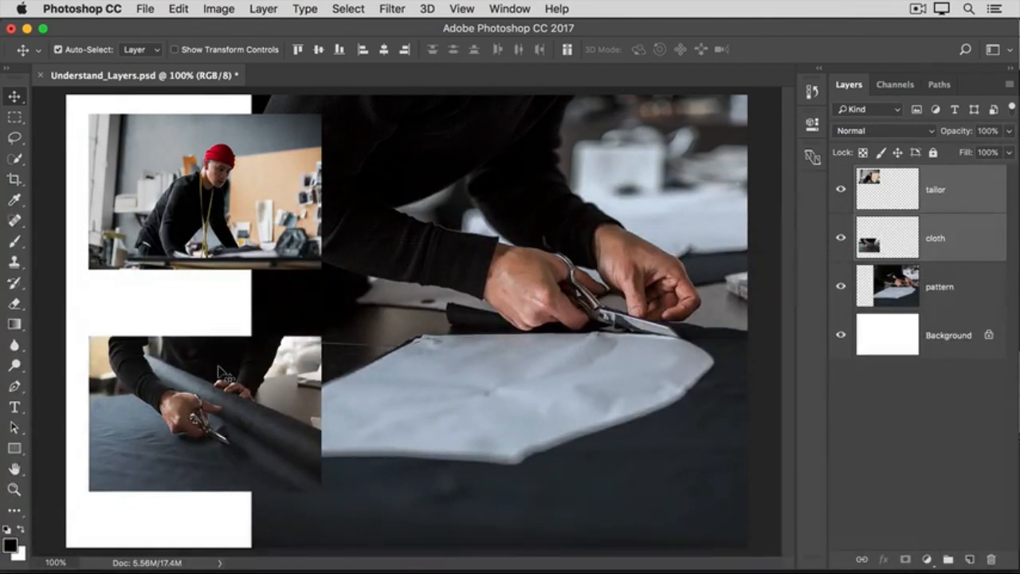
{"action": "left_click_drag", "start_coordinate": [217, 365], "coordinate": [220, 384]}
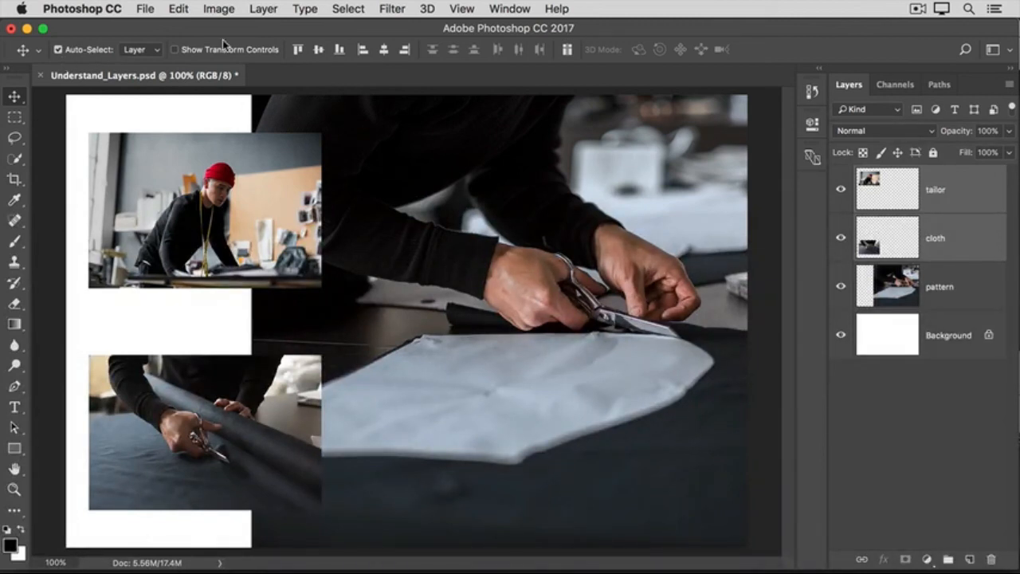
Select the pattern layer directly from its photo on the canvas, and turn off Auto-Select for the Move tool.
{"action": "left_click", "coordinate": [547, 208]}
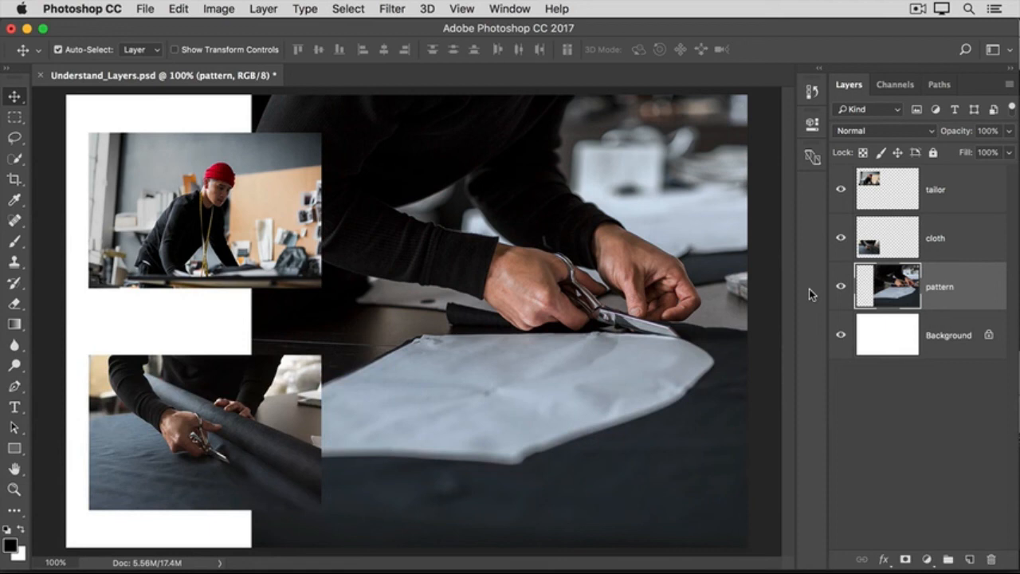
{"action": "left_click", "coordinate": [58, 51]}
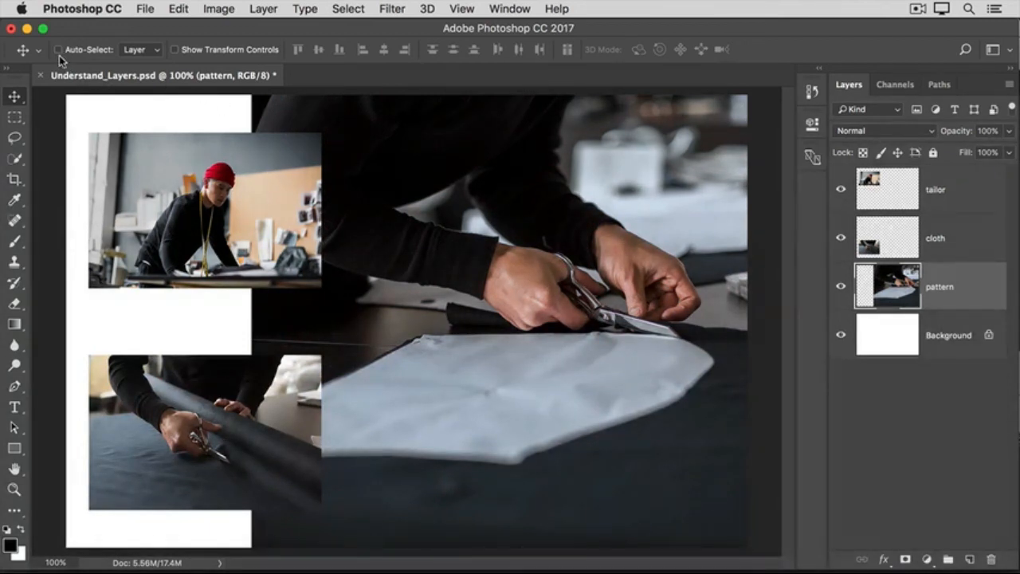